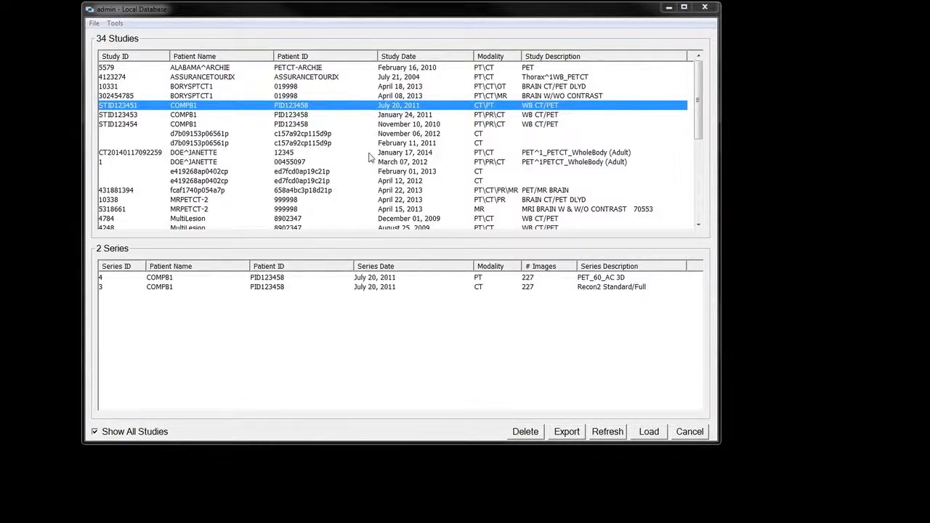
Step: Select the WB CT/PET studies of July 20, 2011, January 24, 2011 and November 10, 2010 for the same patient and load them together
{"action": "left_click", "coordinate": [340, 117], "text": "ctrl"}
{"action": "left_click", "coordinate": [340, 124], "text": "ctrl"}
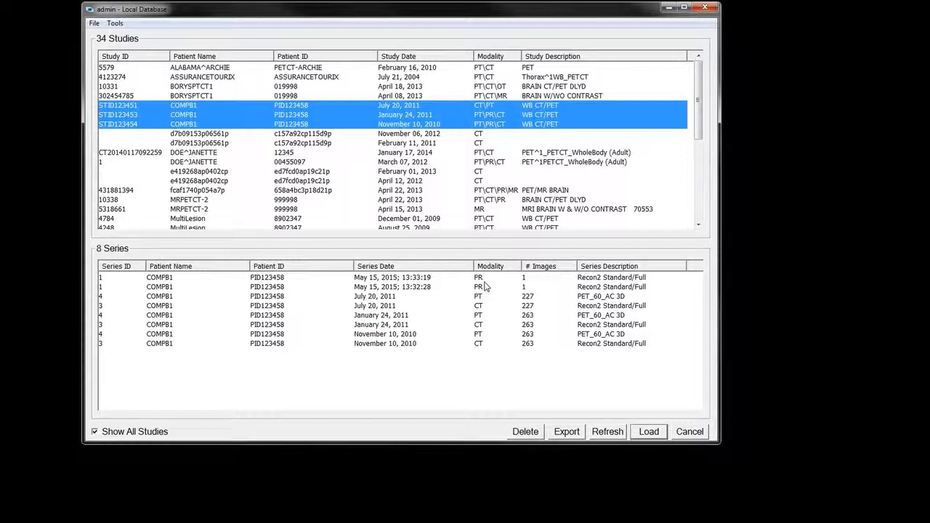
{"action": "left_click", "coordinate": [644, 433]}
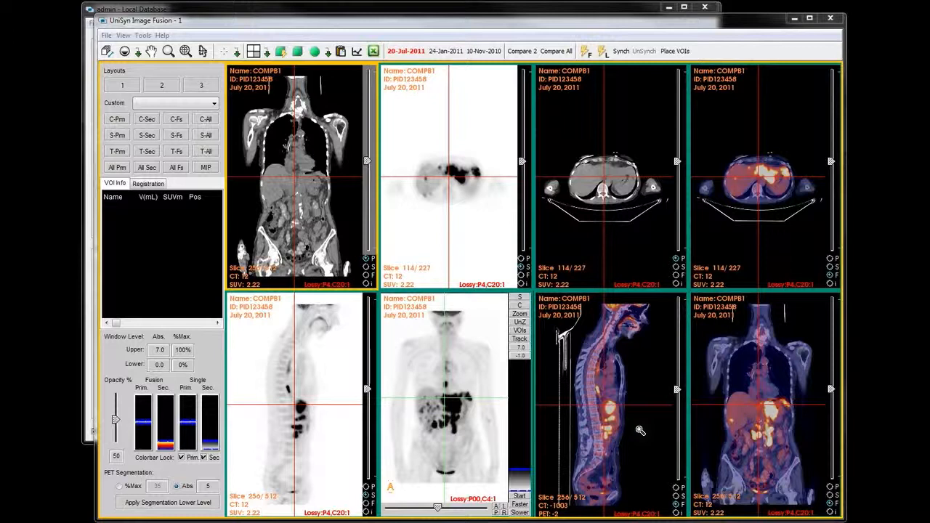
Step: Review the 24-Jan-2011 study, display the 10-Nov-2010 study and move the area and SUVa label below the body in its transverse PET view
{"action": "left_click", "coordinate": [443, 52]}
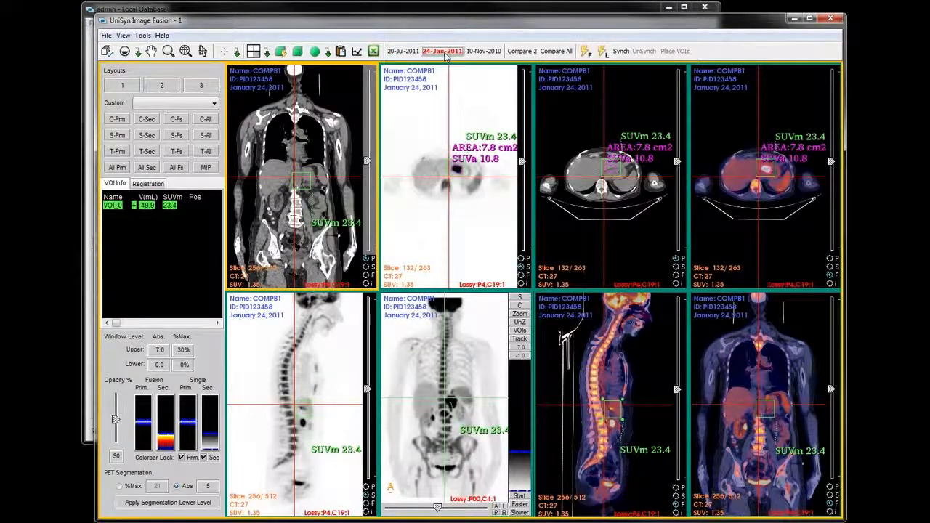
{"action": "left_click", "coordinate": [496, 54]}
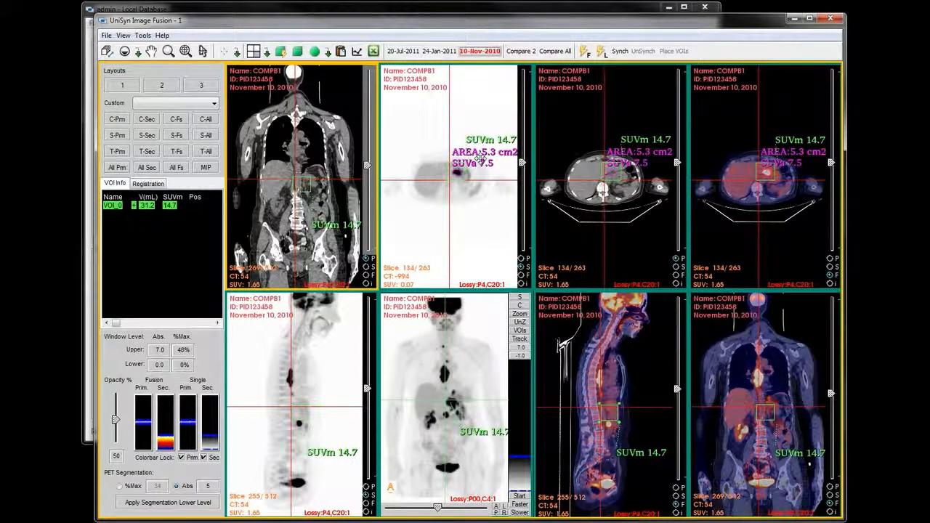
{"action": "left_click_drag", "start_coordinate": [481, 164], "coordinate": [490, 230]}
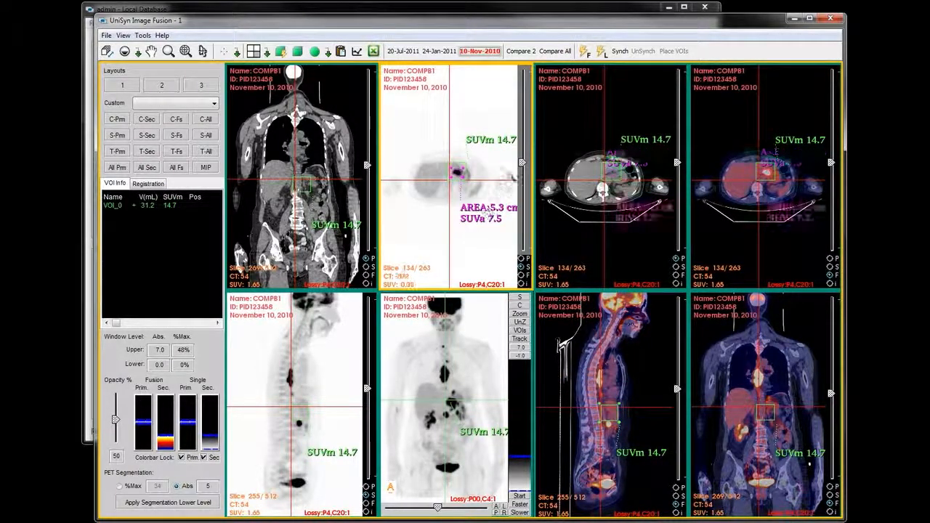
{"action": "left_click_drag", "start_coordinate": [525, 166], "coordinate": [527, 172]}
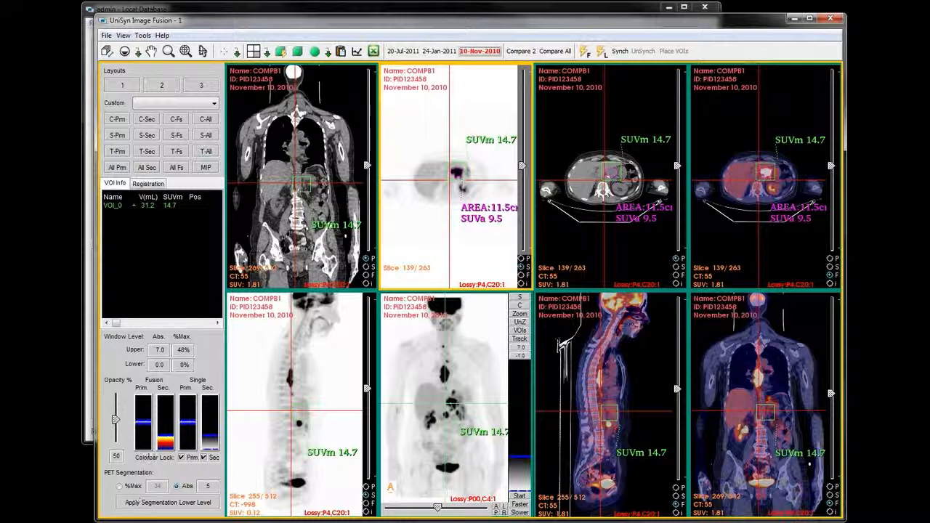
Step: Add the lesion diameter measurement for the 10-Nov-2010 VOI in the transverse PET view and move its label to the body's other side
{"action": "left_click", "coordinate": [483, 143]}
{"action": "right_click", "coordinate": [483, 143]}
{"action": "left_click", "coordinate": [509, 172]}
{"action": "left_click_drag", "start_coordinate": [474, 186], "coordinate": [412, 205]}
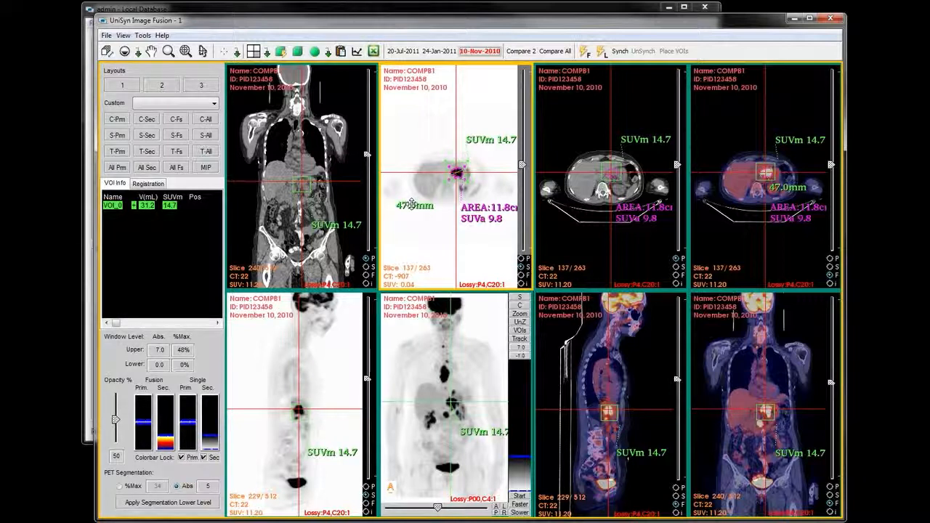
Step: View the multi-study graphs of the VOI's volume, maximum SUV, peak SUV and lesion diameter over time, and close them
{"action": "left_click", "coordinate": [356, 51]}
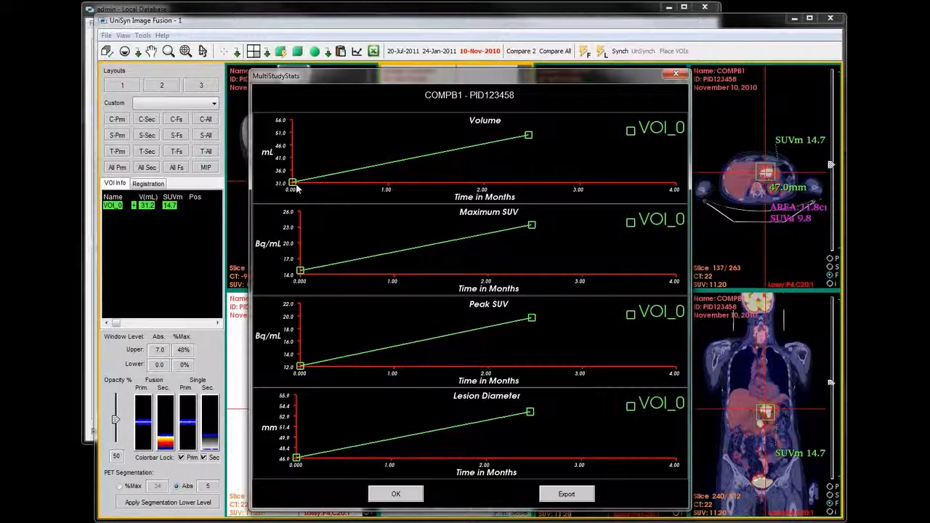
{"action": "left_click", "coordinate": [396, 494]}
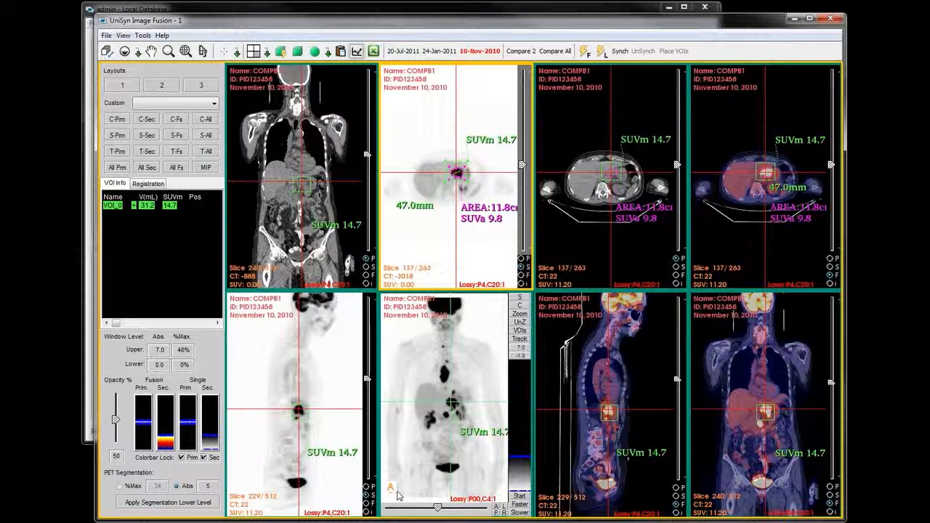
Step: Return to the 20-Jul-2011 study and compare all three studies in coronal orientation with the primary display
{"action": "left_click", "coordinate": [401, 53]}
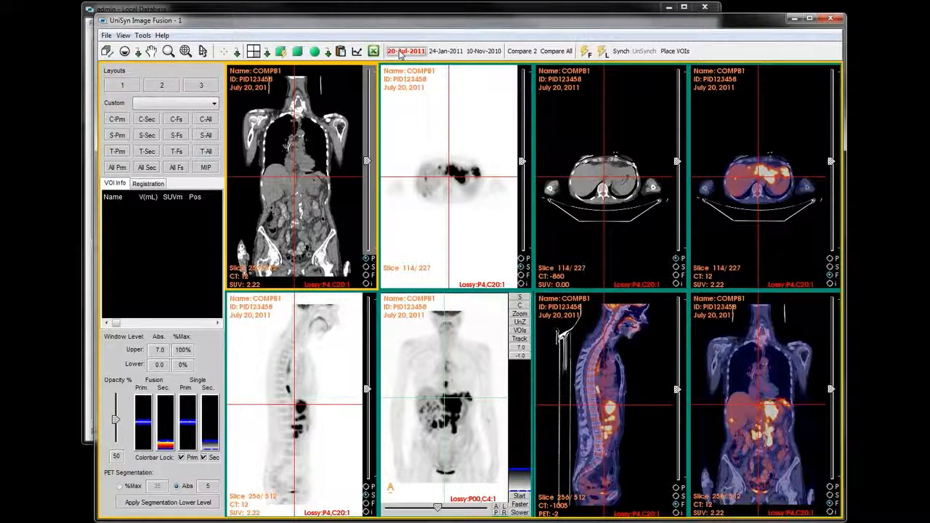
{"action": "left_click", "coordinate": [560, 52]}
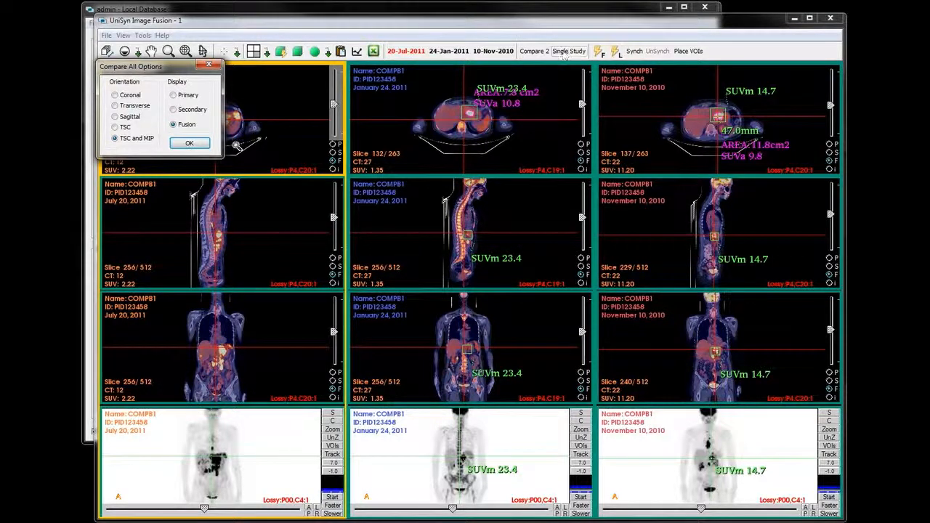
{"action": "left_click", "coordinate": [135, 97]}
{"action": "left_click", "coordinate": [174, 95]}
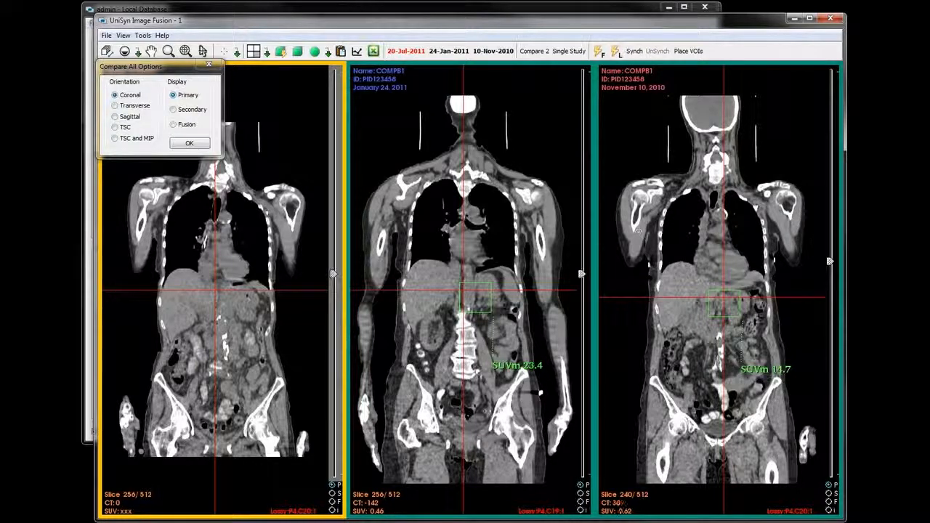
Step: Set the 10-Nov-2010 coronal view to slice 268 and automatically synchronize the three studies with the F option
{"action": "left_click_drag", "start_coordinate": [833, 267], "coordinate": [835, 288]}
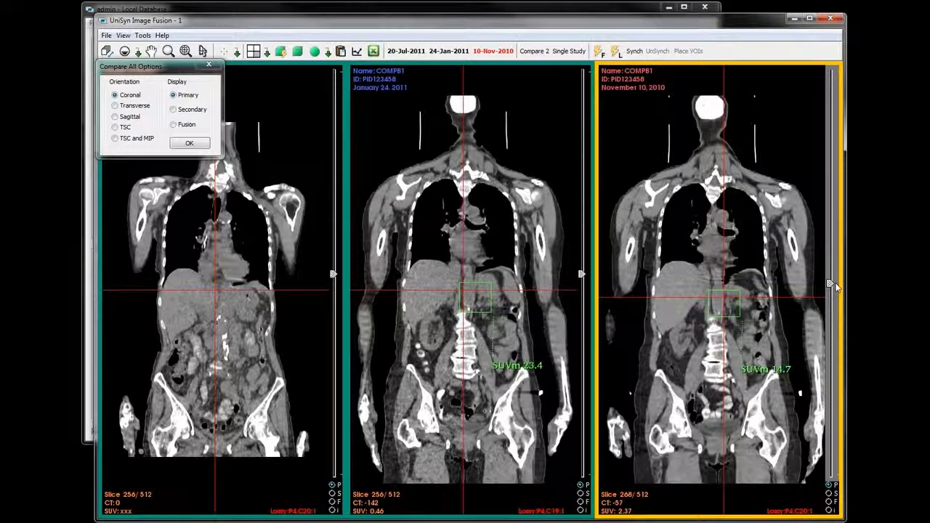
{"action": "left_click", "coordinate": [543, 118]}
{"action": "left_click", "coordinate": [597, 52]}
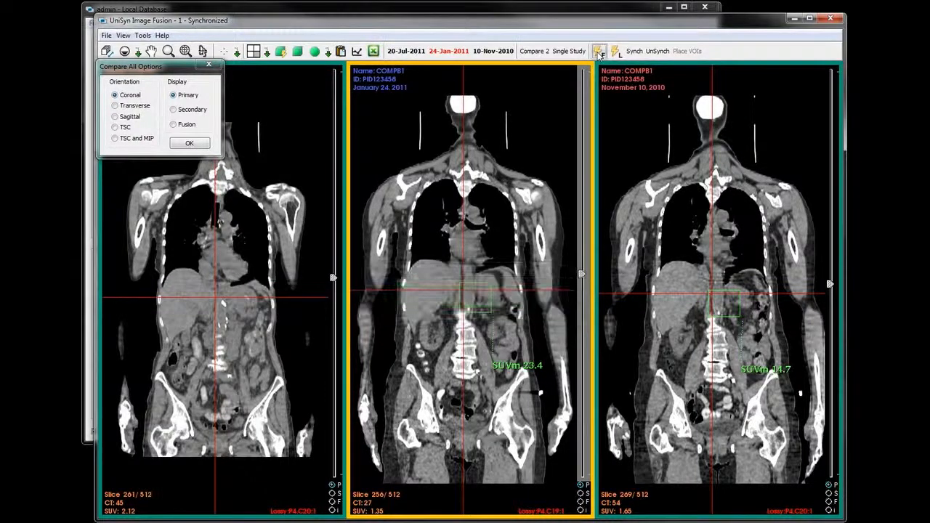
{"action": "left_click", "coordinate": [250, 191]}
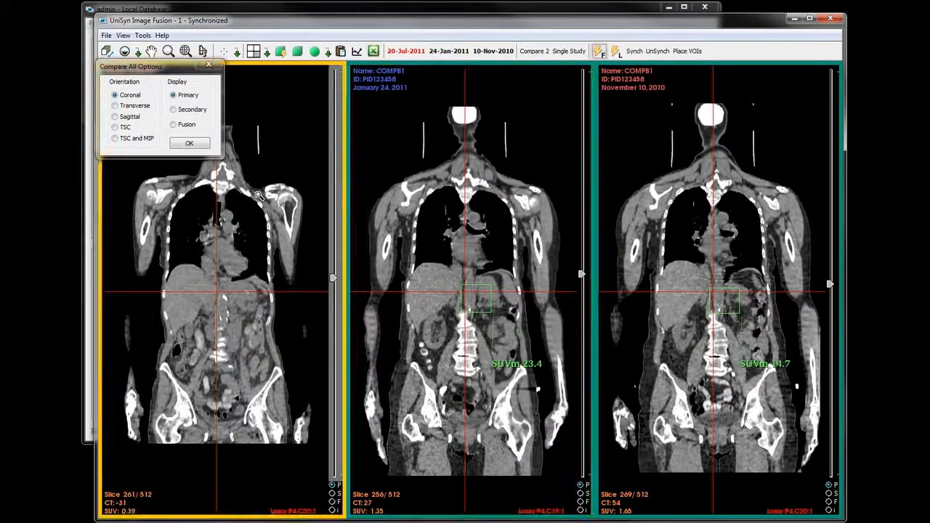
Step: Unsynchronize the studies, set the 20-Jul-2011 coronal view to slice 272 and manually synchronize them at that alignment
{"action": "left_click", "coordinate": [654, 51]}
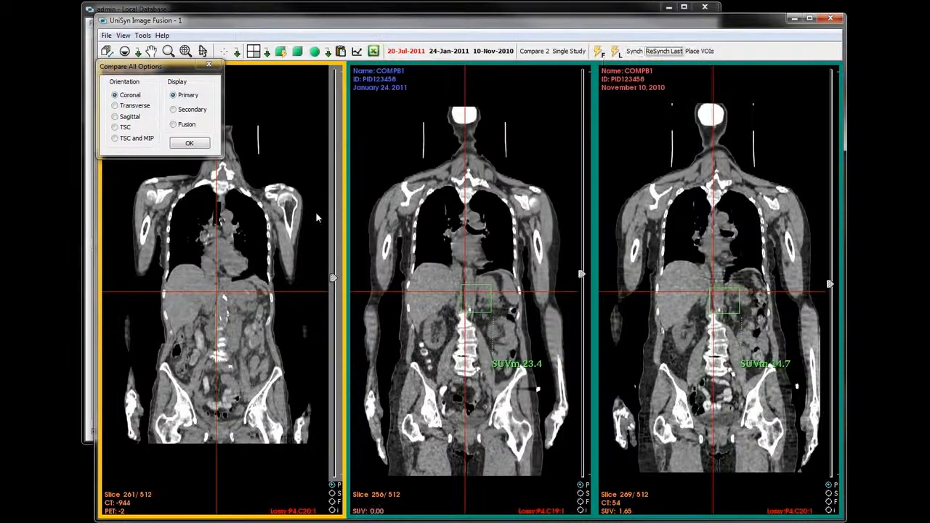
{"action": "scroll", "coordinate": [316, 211], "scroll_direction": "down", "scroll_amount": 1}
{"action": "scroll", "coordinate": [316, 211], "scroll_direction": "down", "scroll_amount": 9}
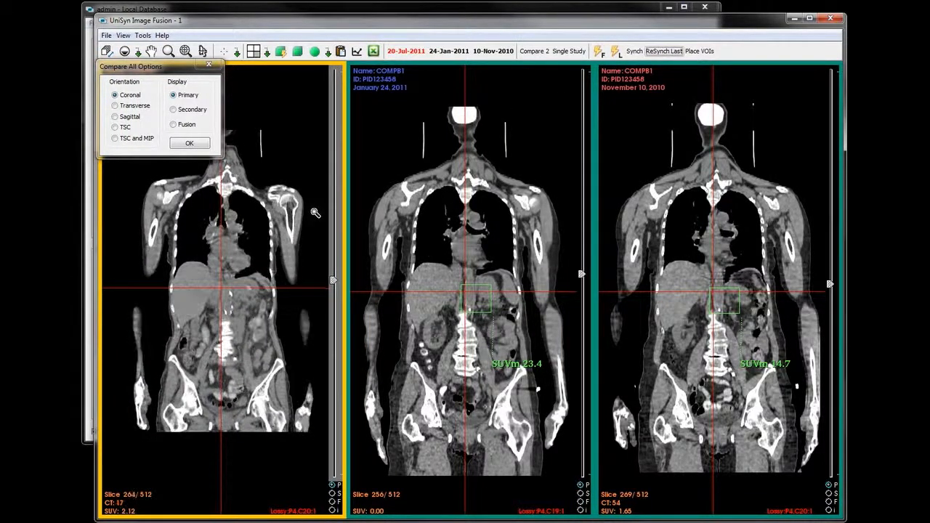
{"action": "scroll", "coordinate": [316, 210], "scroll_direction": "down", "scroll_amount": 1}
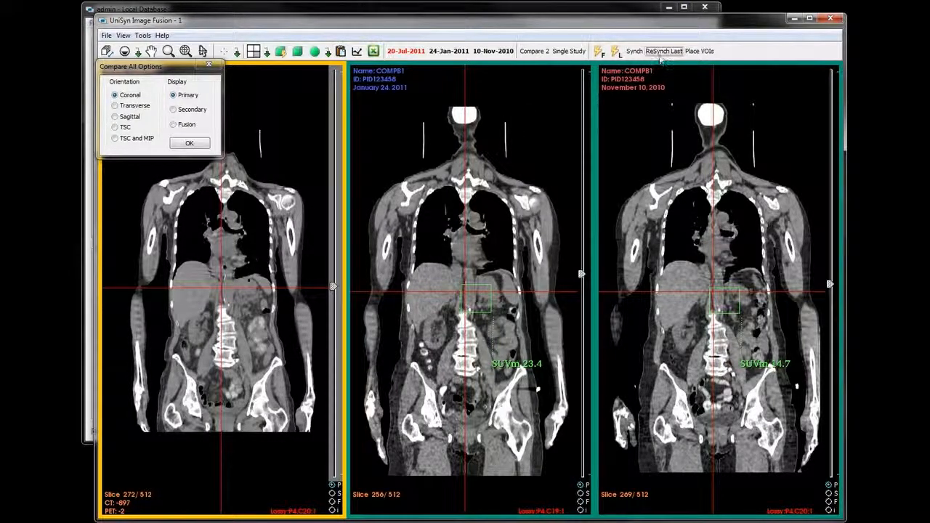
{"action": "left_click", "coordinate": [634, 52]}
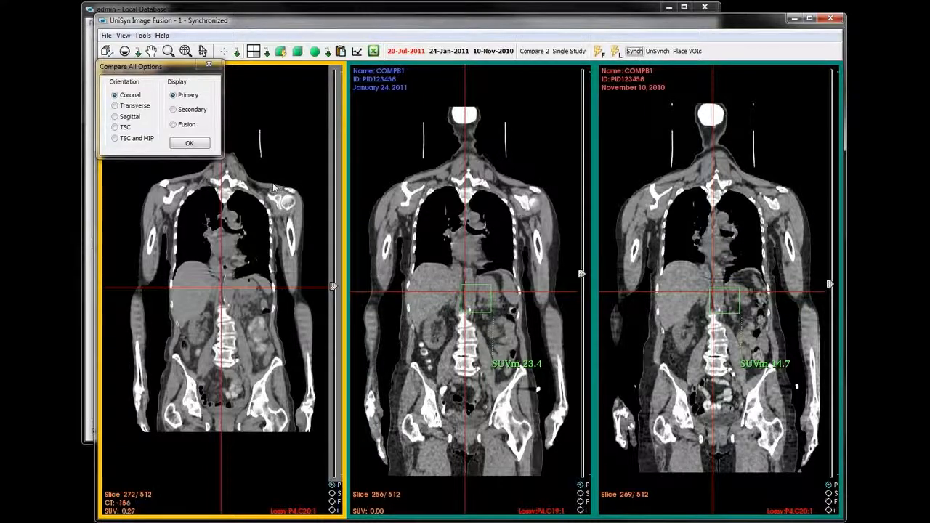
{"action": "scroll", "coordinate": [331, 286], "scroll_direction": "down", "scroll_amount": 18}
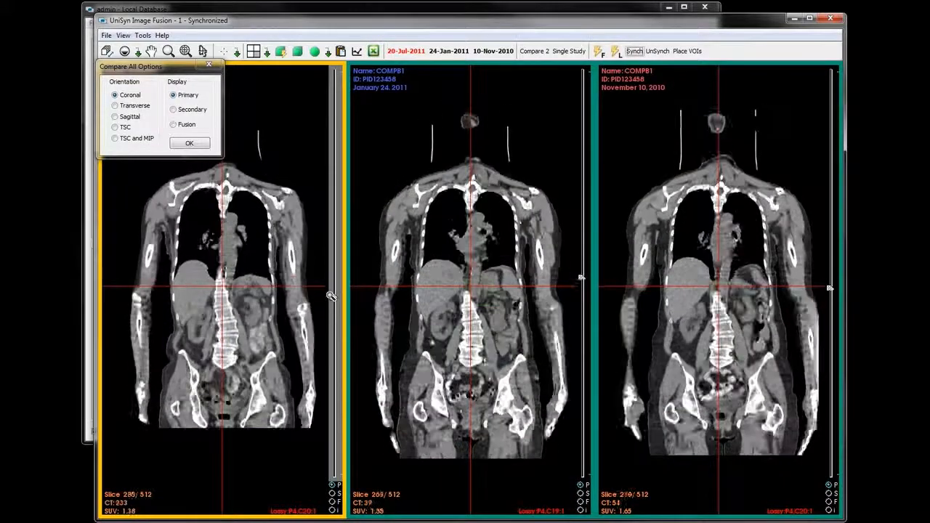
{"action": "scroll", "coordinate": [331, 285], "scroll_direction": "up", "scroll_amount": 20}
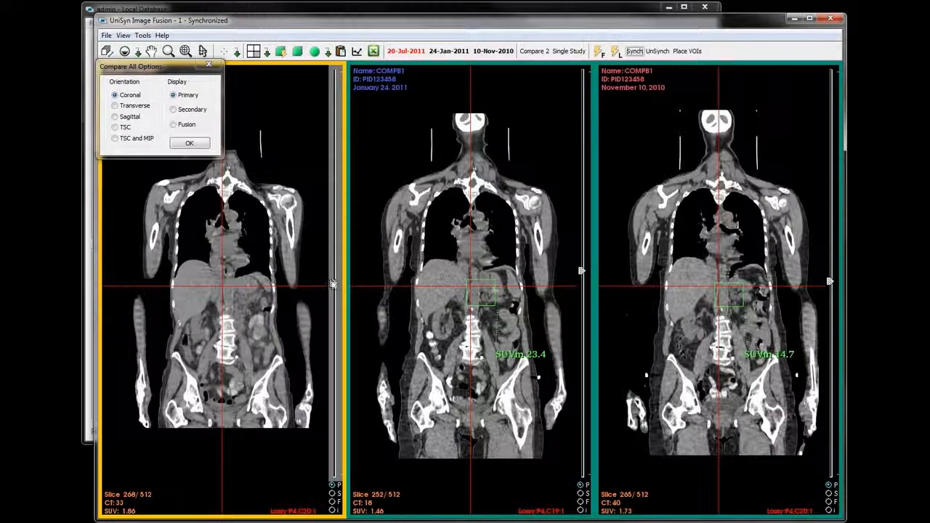
Step: Leave the three-study comparison and compare the 20-Jul-2011 study with the 10-Nov-2010 study in the two-study layout
{"action": "left_click", "coordinate": [563, 54]}
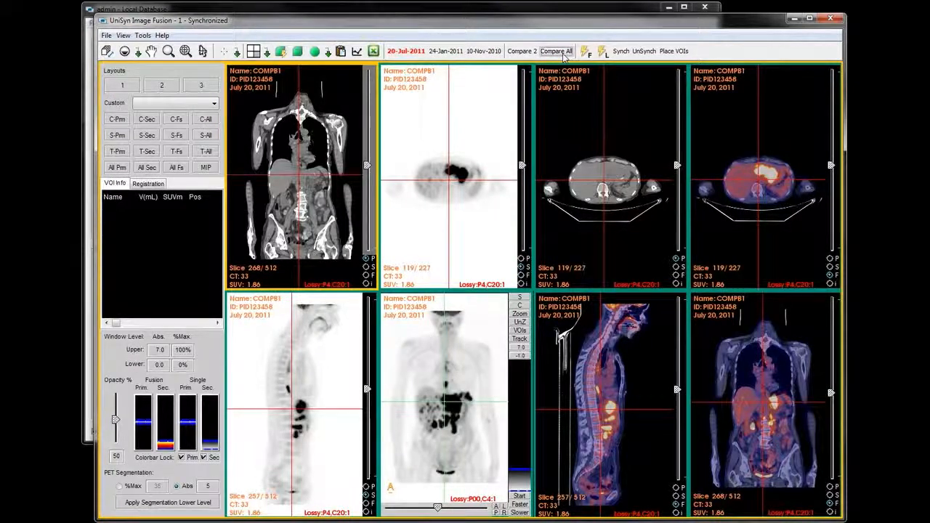
{"action": "left_click", "coordinate": [518, 55]}
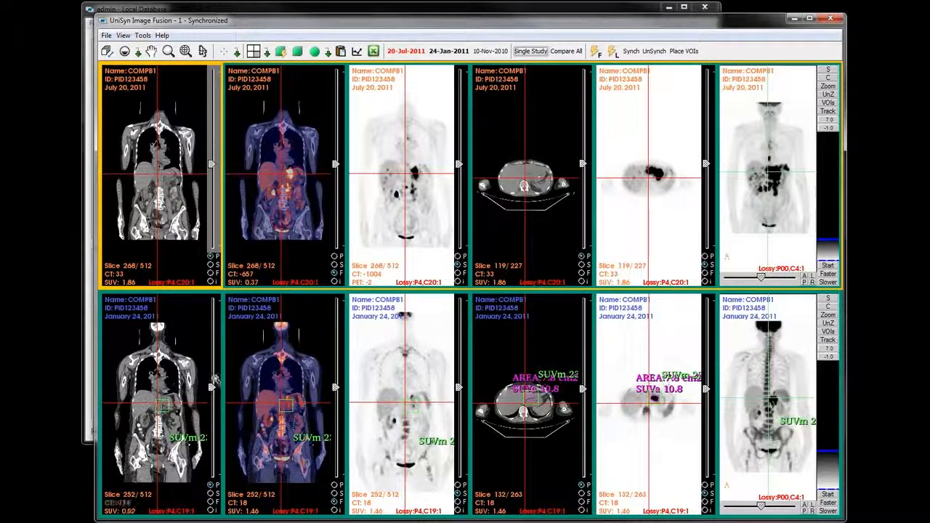
{"action": "left_click", "coordinate": [183, 353]}
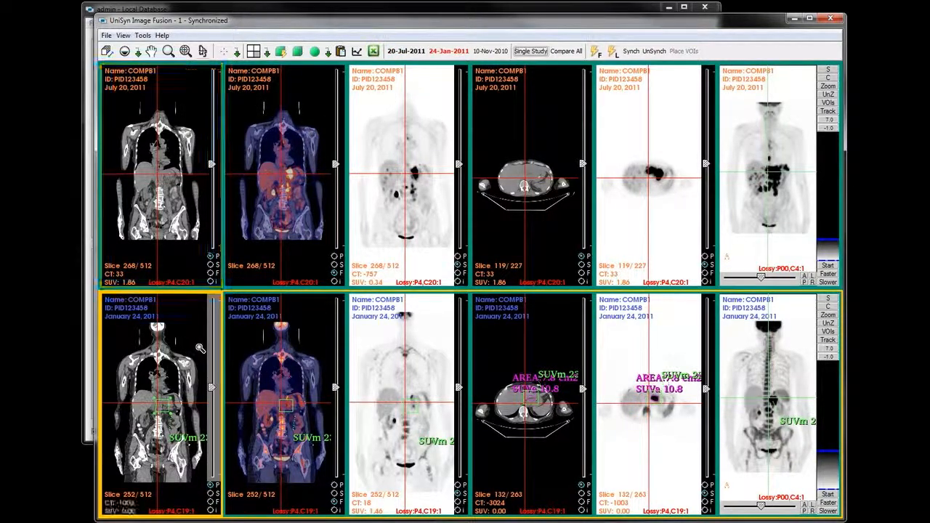
{"action": "left_click", "coordinate": [493, 51]}
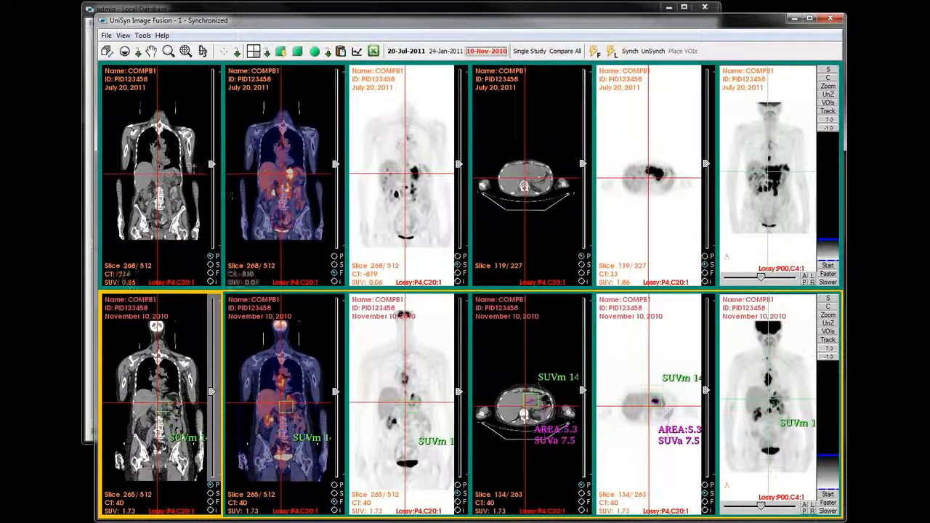
Step: Review the synchronized coronal slices and replace the 10-Nov-2010 study with the 24-Jan-2011 study in the comparison
{"action": "mouse_move", "coordinate": [212, 165]}
{"action": "left_mouse_down"}
{"action": "mouse_move", "coordinate": [210, 154]}
{"action": "mouse_move", "coordinate": [170, 154]}
{"action": "mouse_move", "coordinate": [213, 170]}
{"action": "left_mouse_up"}
{"action": "left_click", "coordinate": [188, 349]}
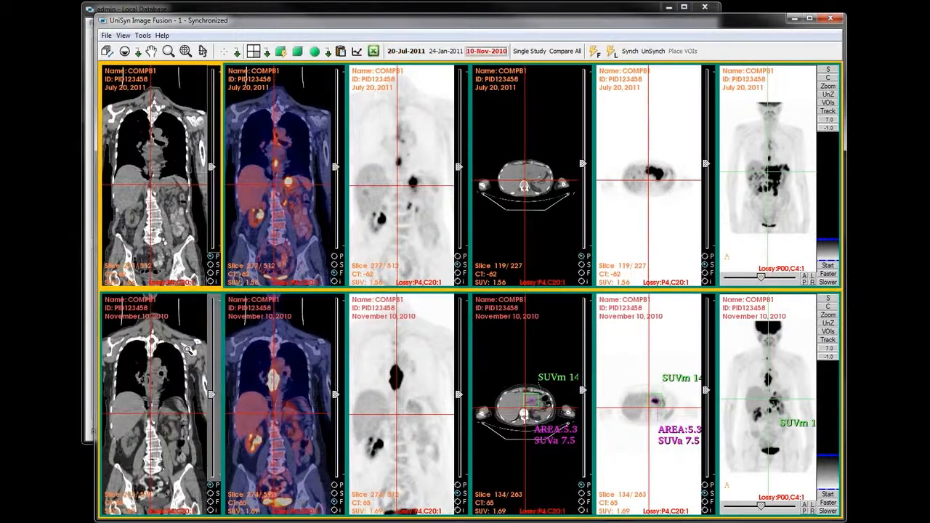
{"action": "left_click", "coordinate": [448, 51]}
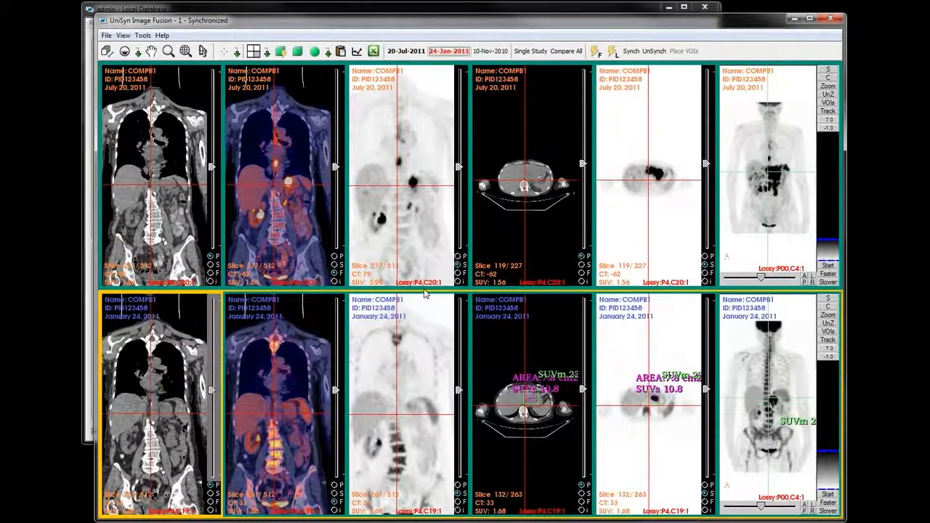
{"action": "left_click_drag", "start_coordinate": [213, 392], "coordinate": [211, 386]}
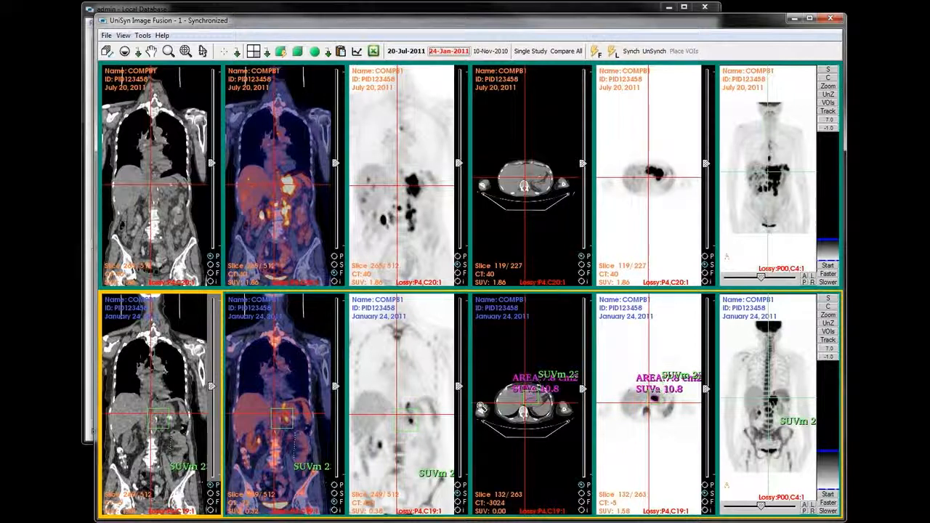
Step: Localize the lesion from the 24-Jan-2011 transverse view and place its VOI on the 20-Jul-2011 study
{"action": "left_click", "coordinate": [504, 398]}
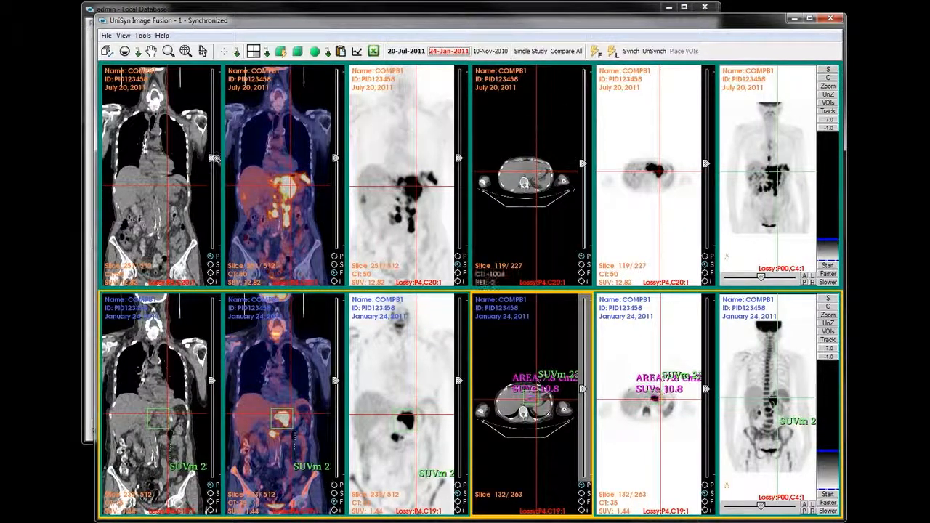
{"action": "left_click", "coordinate": [196, 141]}
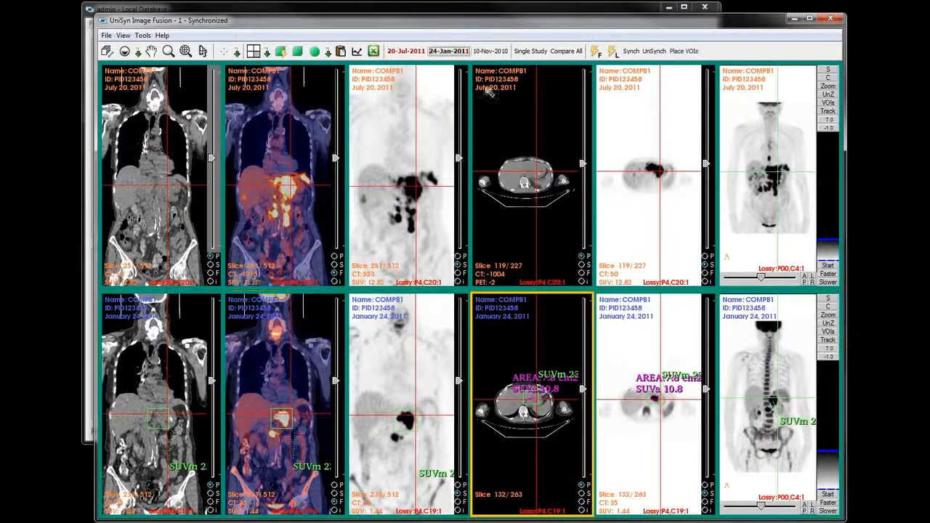
{"action": "left_click", "coordinate": [679, 52]}
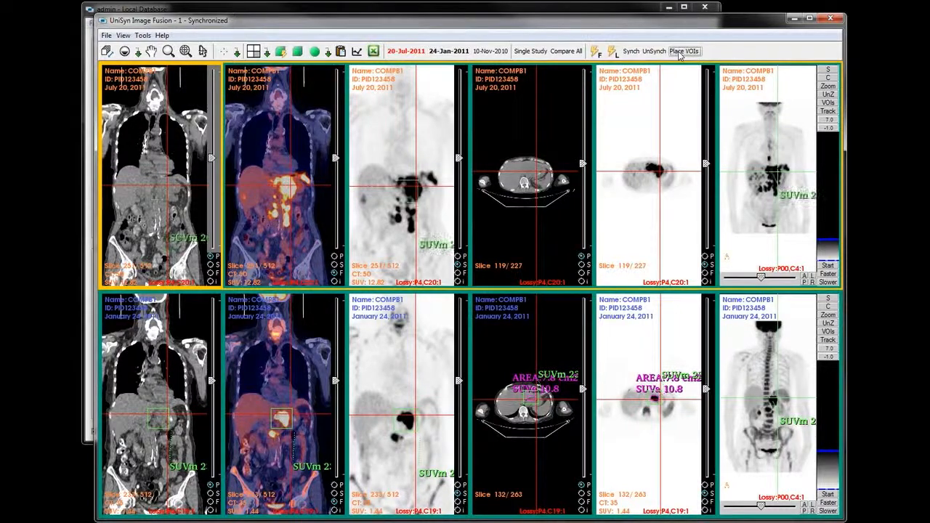
Step: Examine the transverse CT and PET slices around the VOI placed on the 20-Jul-2011 study and enlarge the transverse PET views
{"action": "left_click", "coordinate": [583, 166]}
{"action": "scroll", "coordinate": [583, 167], "scroll_direction": "down", "scroll_amount": 5}
{"action": "scroll", "coordinate": [583, 166], "scroll_direction": "up", "scroll_amount": 6}
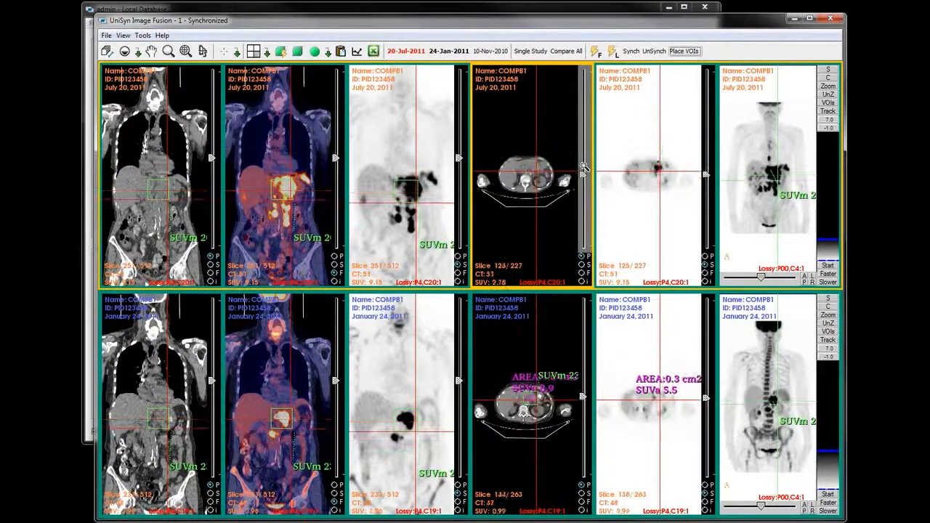
{"action": "scroll", "coordinate": [584, 161], "scroll_direction": "up", "scroll_amount": 1}
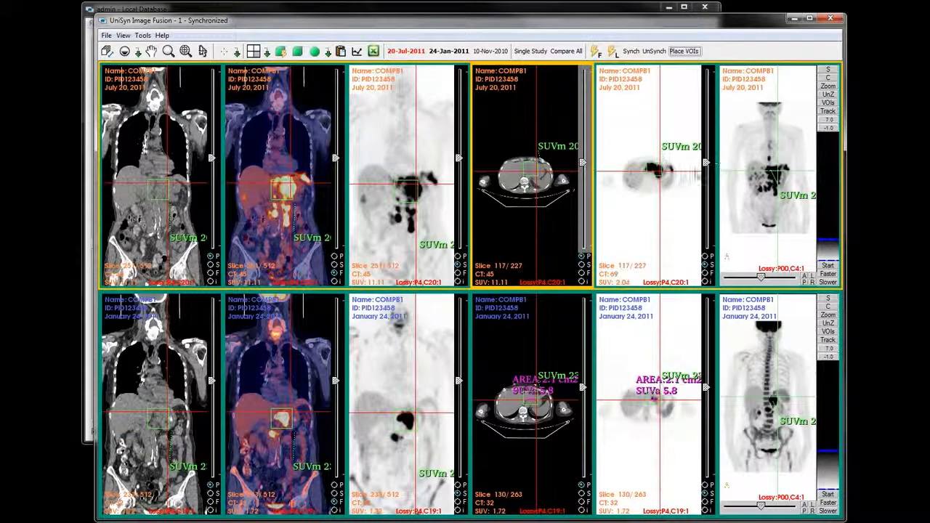
{"action": "left_click", "coordinate": [705, 160]}
{"action": "scroll", "coordinate": [705, 159], "scroll_direction": "down", "scroll_amount": 6}
{"action": "scroll", "coordinate": [705, 160], "scroll_direction": "up", "scroll_amount": 9}
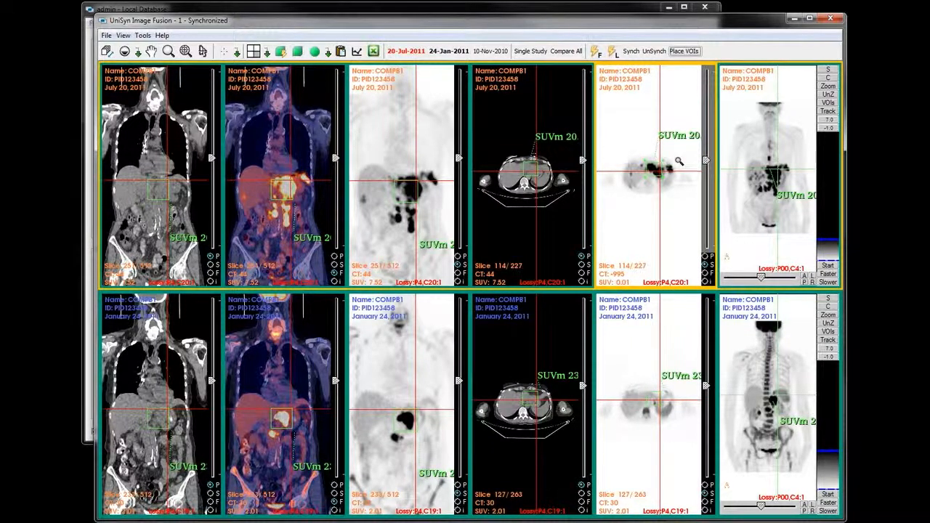
{"action": "double_click", "coordinate": [678, 160]}
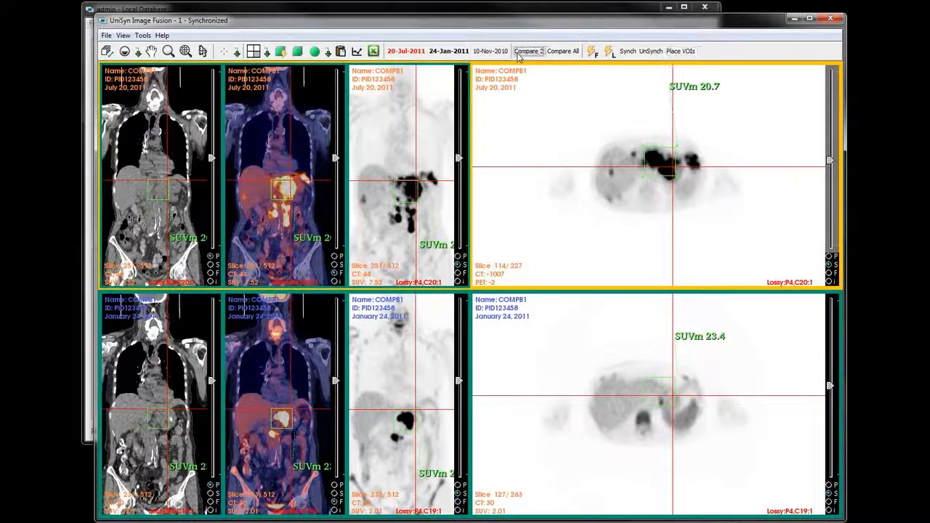
Step: Return to the single 20-Jul-2011 study, enlarge the lesion's VOI on the transverse fusion view and segment it with Segment NM
{"action": "left_click", "coordinate": [519, 55]}
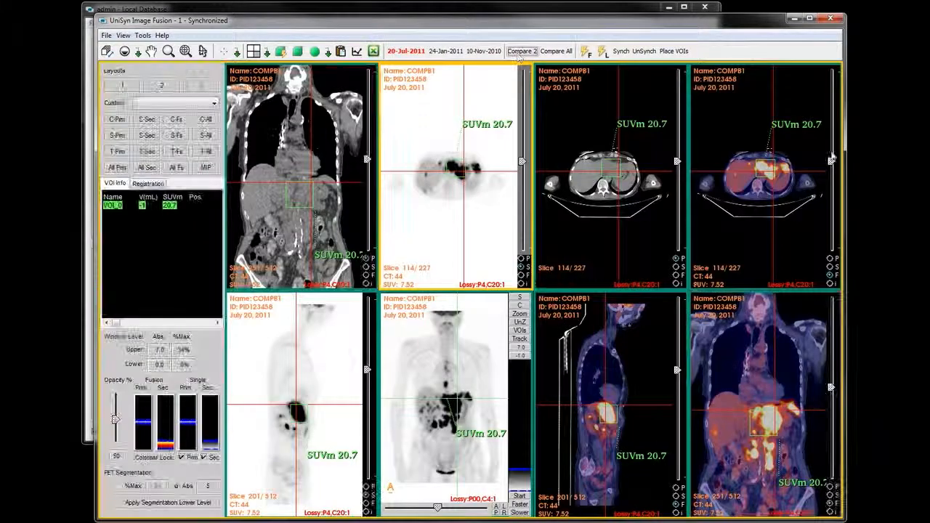
{"action": "double_click", "coordinate": [799, 155]}
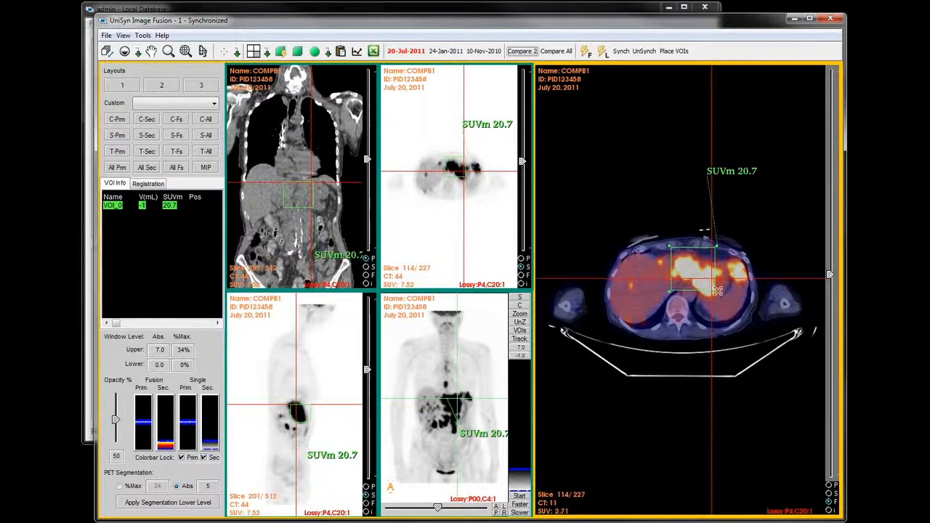
{"action": "left_click_drag", "start_coordinate": [717, 293], "coordinate": [724, 296]}
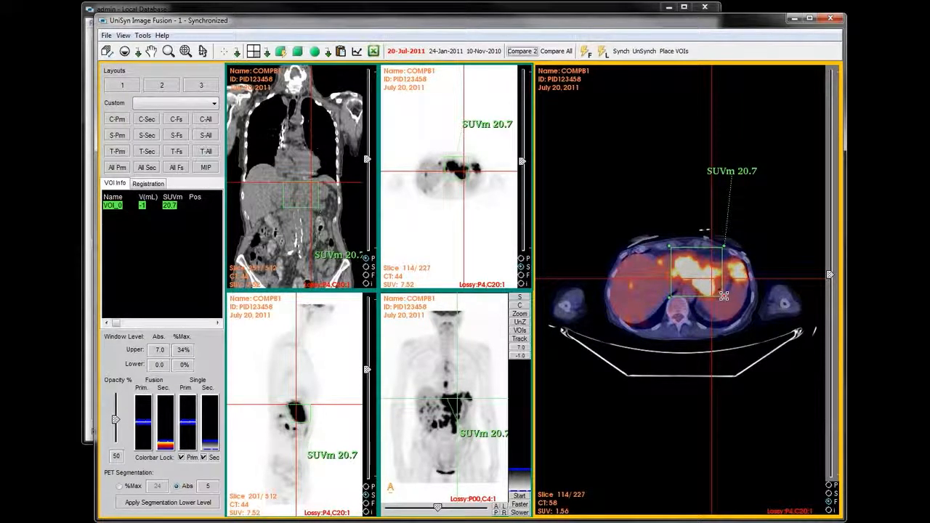
{"action": "right_click", "coordinate": [688, 264]}
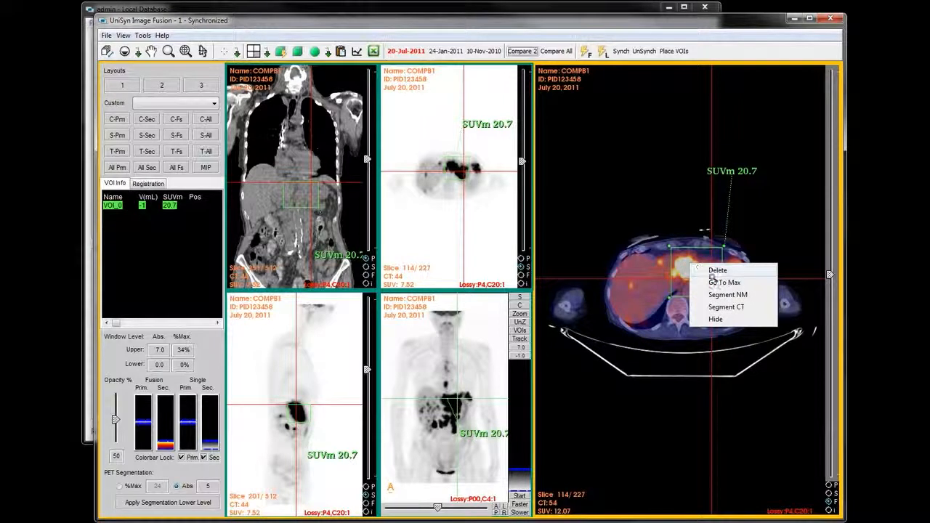
{"action": "left_click", "coordinate": [733, 295]}
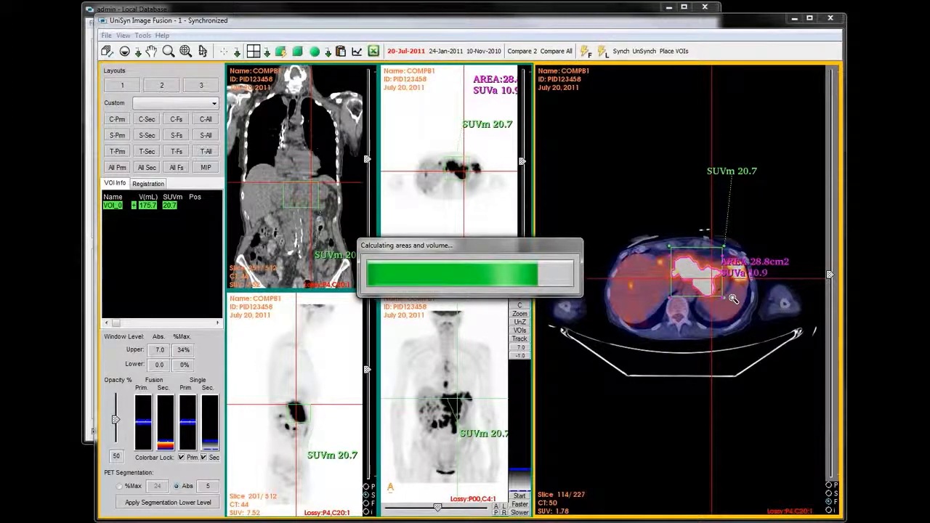
Step: Move the segmentation's area and SUVa label clear of the lesion and check the contour through the transverse PET slices
{"action": "left_click_drag", "start_coordinate": [762, 268], "coordinate": [785, 326]}
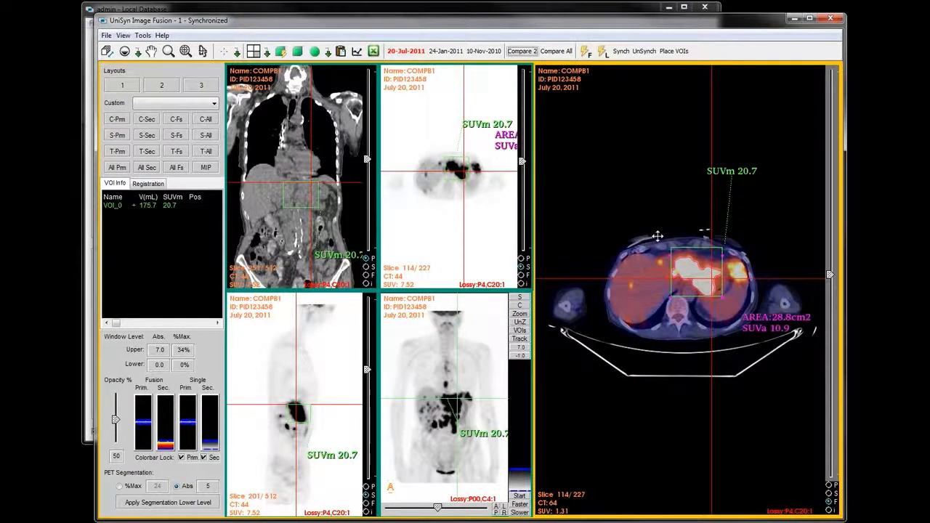
{"action": "left_click", "coordinate": [522, 160]}
{"action": "left_click_drag", "start_coordinate": [521, 159], "coordinate": [522, 170]}
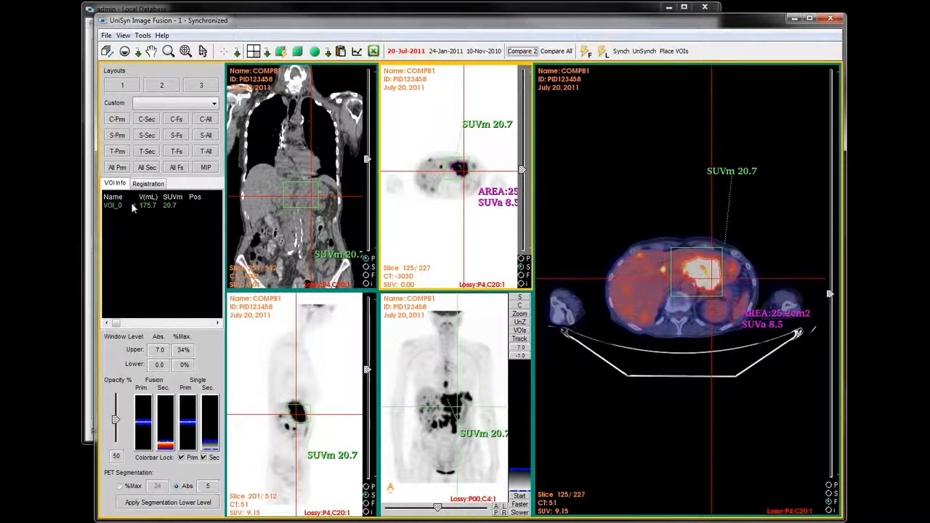
Step: Generate the diameter measurement of the segmented lesion on the 20-Jul-2011 study from its VOI label
{"action": "left_click", "coordinate": [501, 128]}
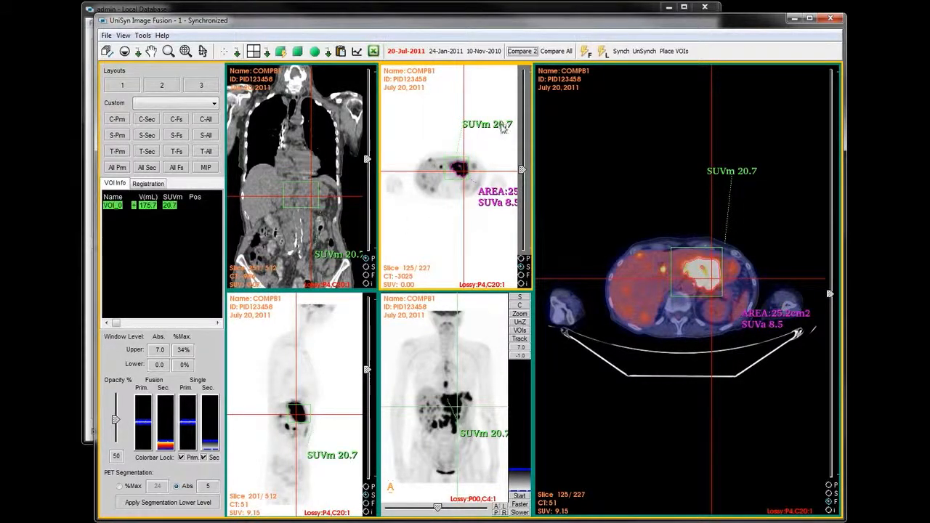
{"action": "right_click", "coordinate": [501, 127]}
{"action": "left_click", "coordinate": [529, 160]}
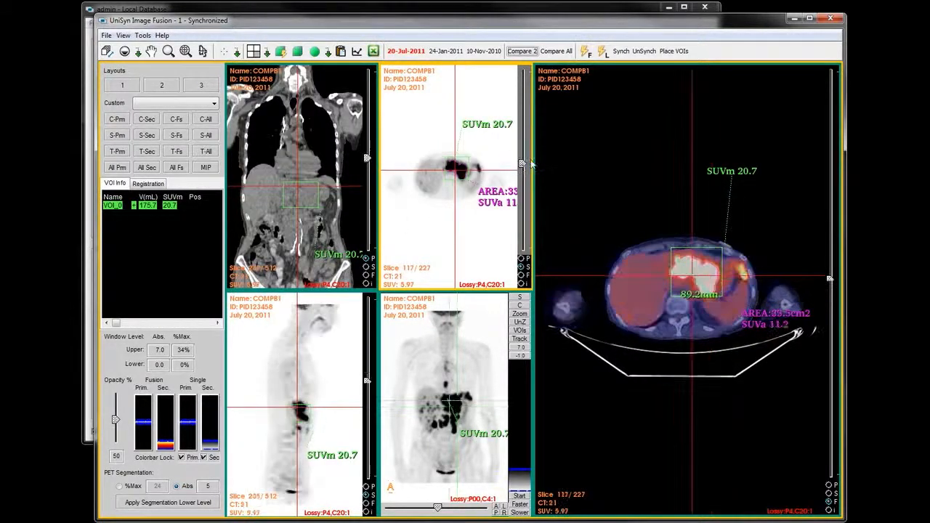
{"action": "left_click", "coordinate": [735, 171]}
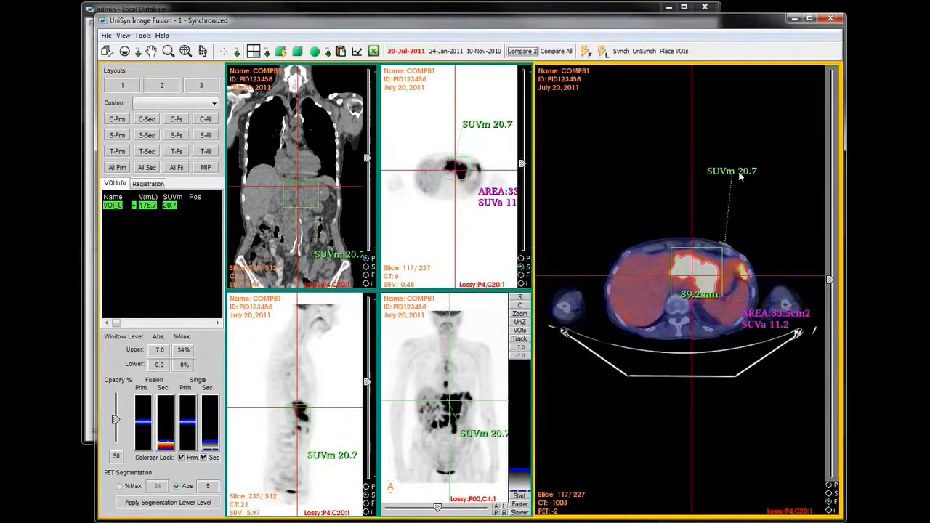
{"action": "right_click", "coordinate": [736, 173]}
Step: Move the diameter label away from the lesion on the transverse fusion view and apply its option for follow-up use
{"action": "left_click", "coordinate": [686, 294]}
{"action": "left_click_drag", "start_coordinate": [686, 295], "coordinate": [617, 318]}
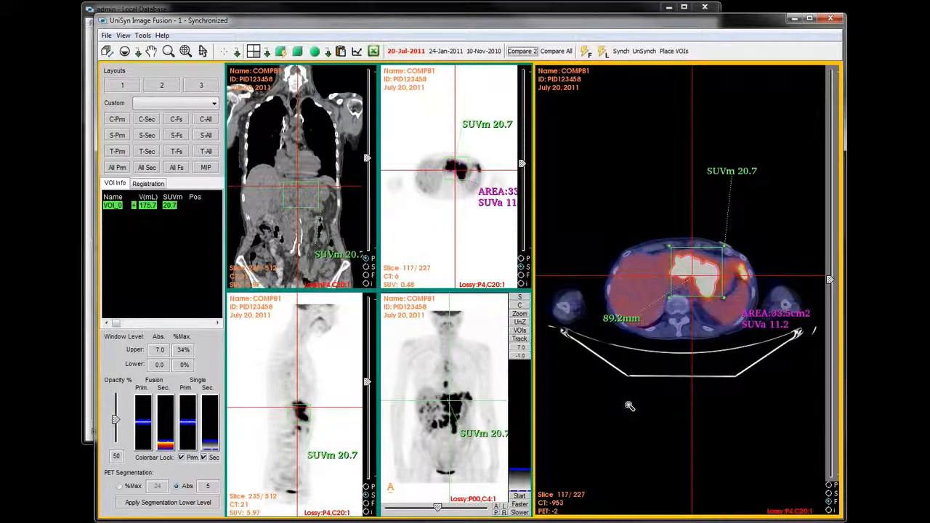
{"action": "right_click", "coordinate": [629, 319]}
{"action": "left_click", "coordinate": [652, 341]}
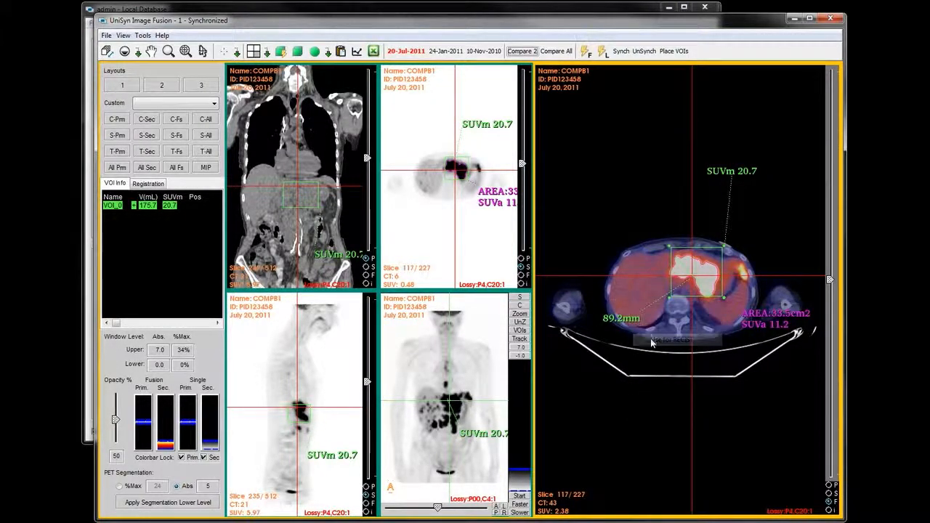
Step: Review the multi-study graphs of the lesion's volume, maximum SUV, peak SUV and diameter over time
{"action": "left_click", "coordinate": [356, 53]}
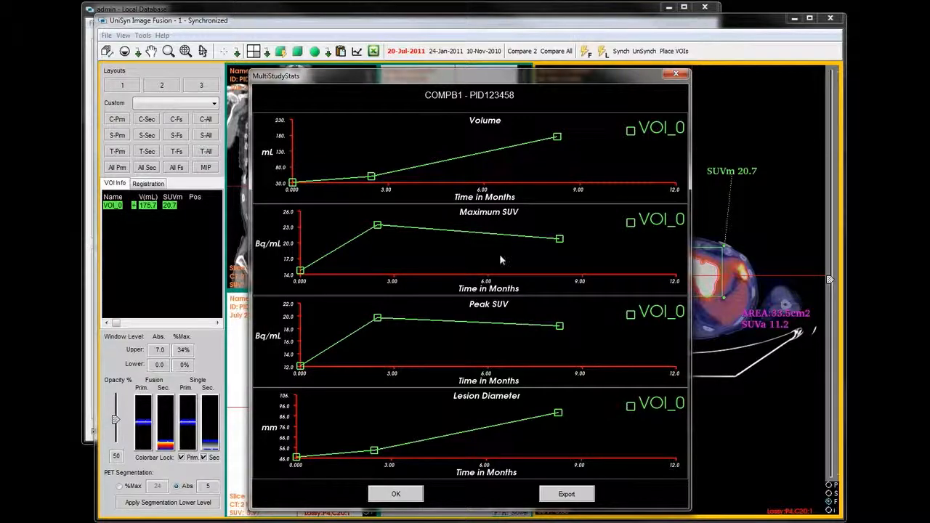
{"action": "left_click_drag", "start_coordinate": [481, 85], "coordinate": [483, 60]}
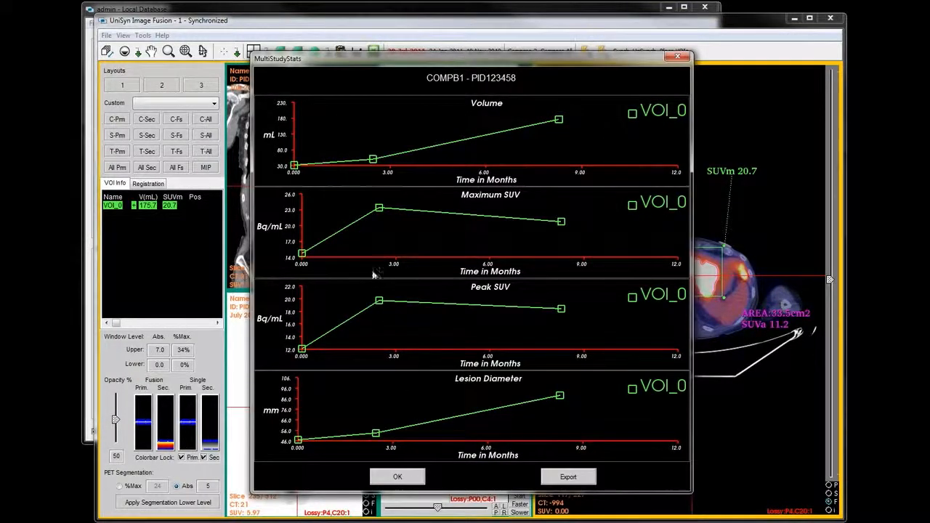
{"action": "left_click", "coordinate": [397, 477]}
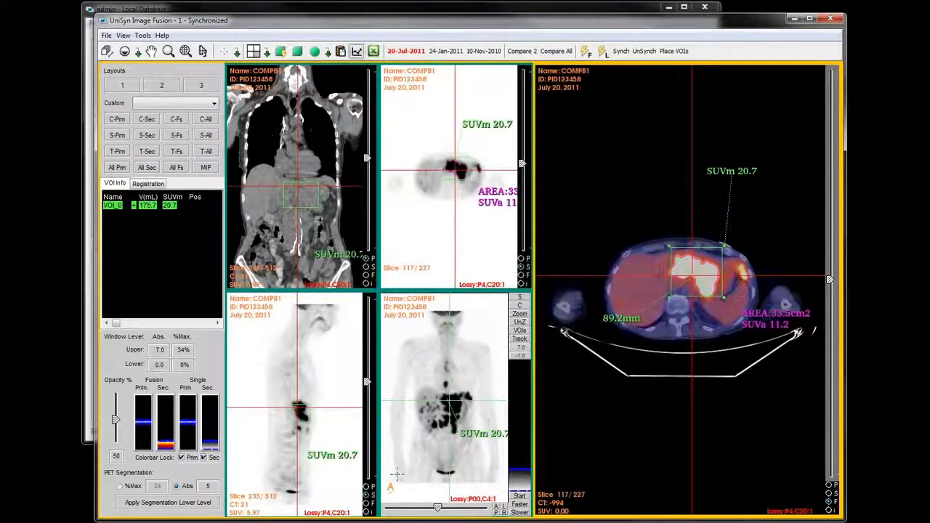
Step: Close the image fusion window with the modified measurements and registrations saved, and refresh the study list
{"action": "left_click", "coordinate": [831, 20]}
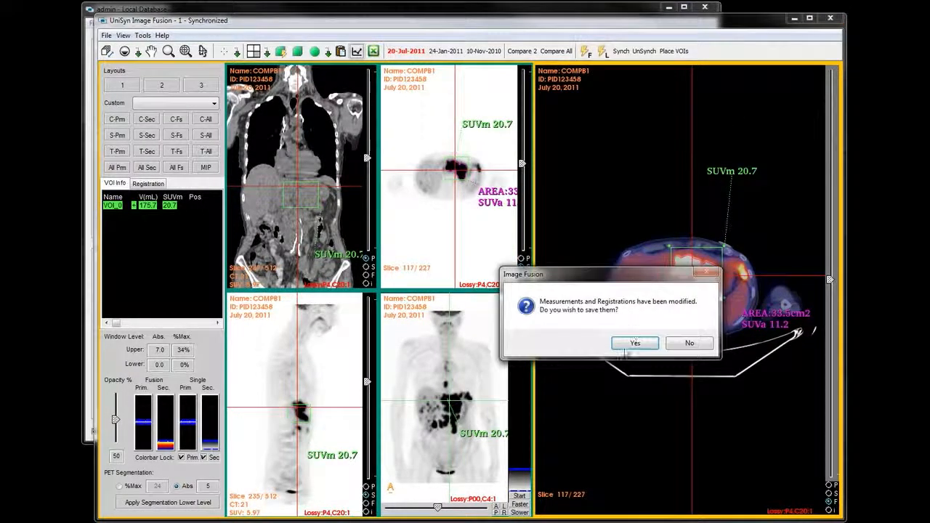
{"action": "left_click", "coordinate": [625, 343]}
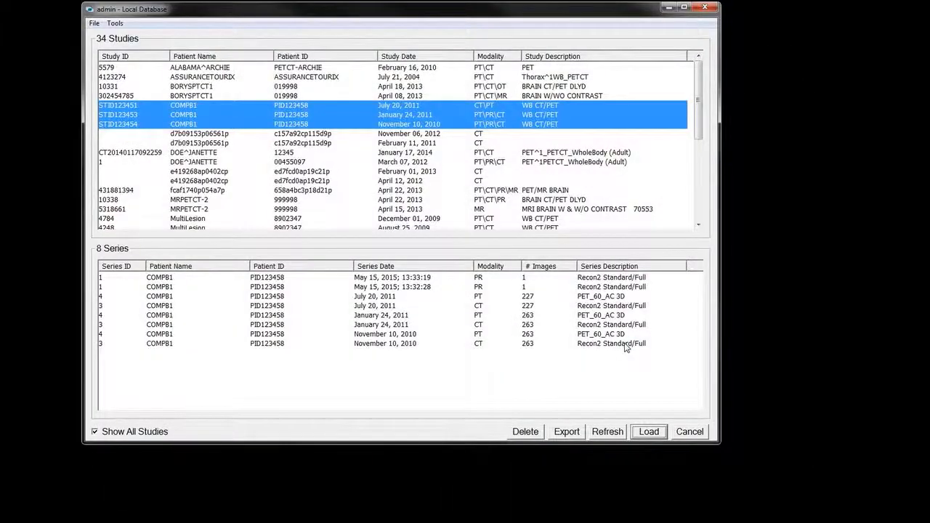
{"action": "left_click", "coordinate": [607, 433]}
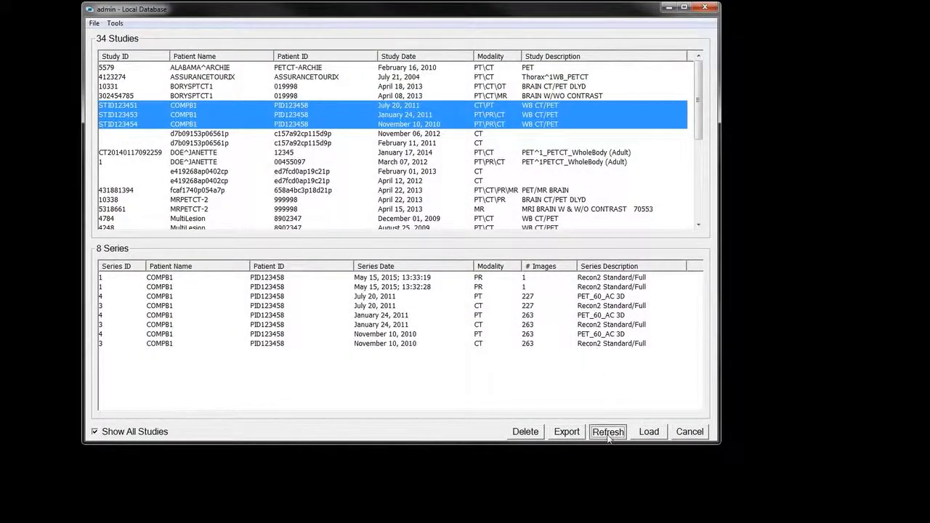
Step: Reload the July 20, 2011, January 24, 2011 and November 10, 2010 WB CT/PET studies together and view their multi-study graphs
{"action": "left_click", "coordinate": [350, 106]}
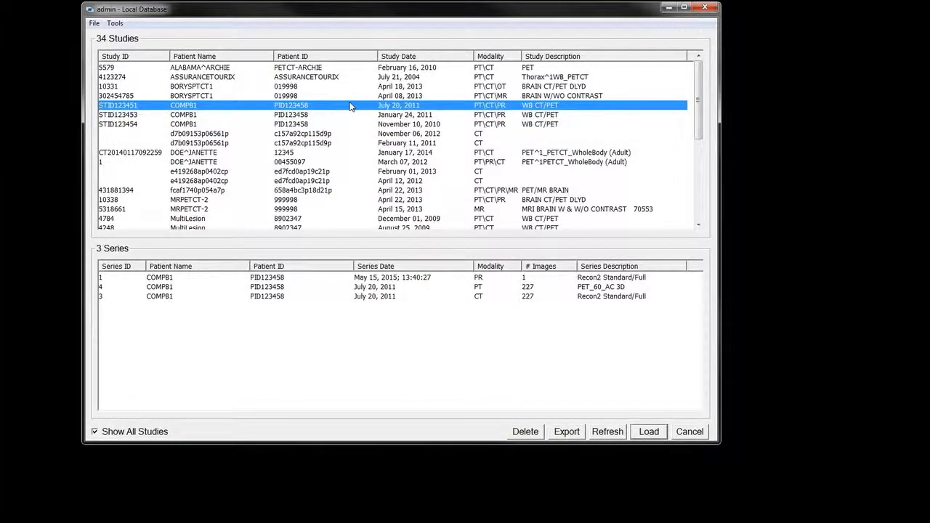
{"action": "key", "text": "shift+Down"}
{"action": "key", "text": "shift+Down"}
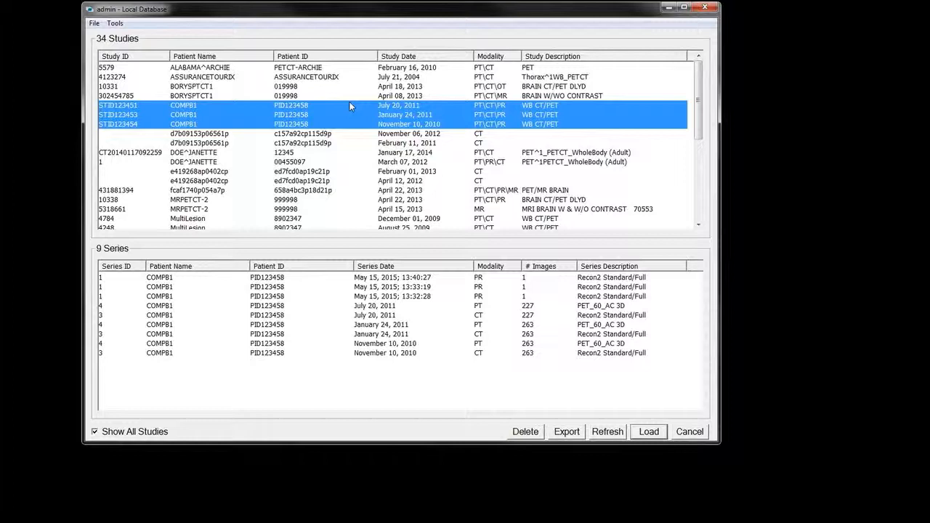
{"action": "left_click", "coordinate": [644, 433]}
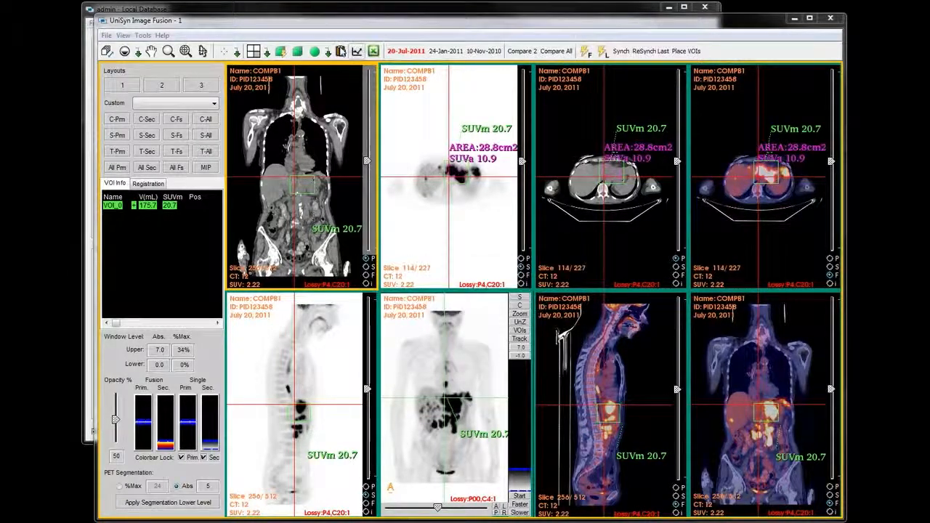
{"action": "left_click", "coordinate": [357, 52]}
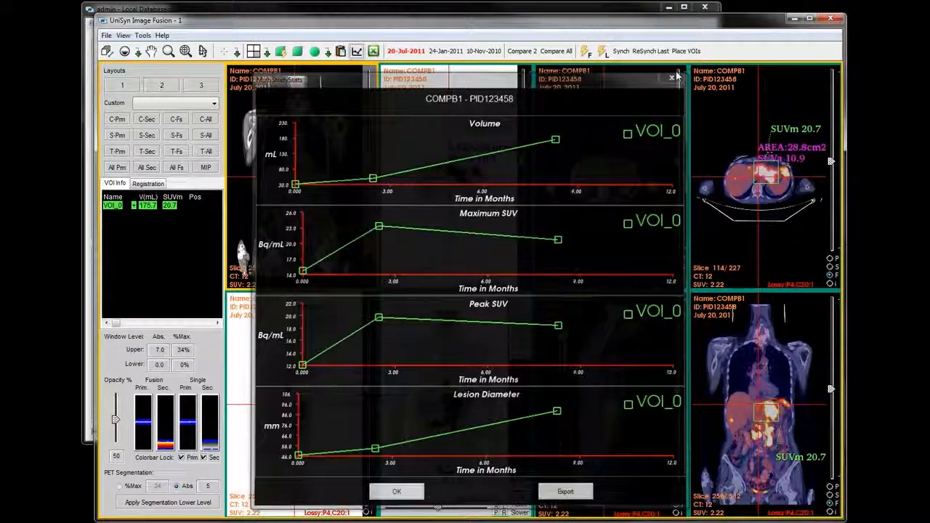
{"action": "left_click", "coordinate": [676, 74]}
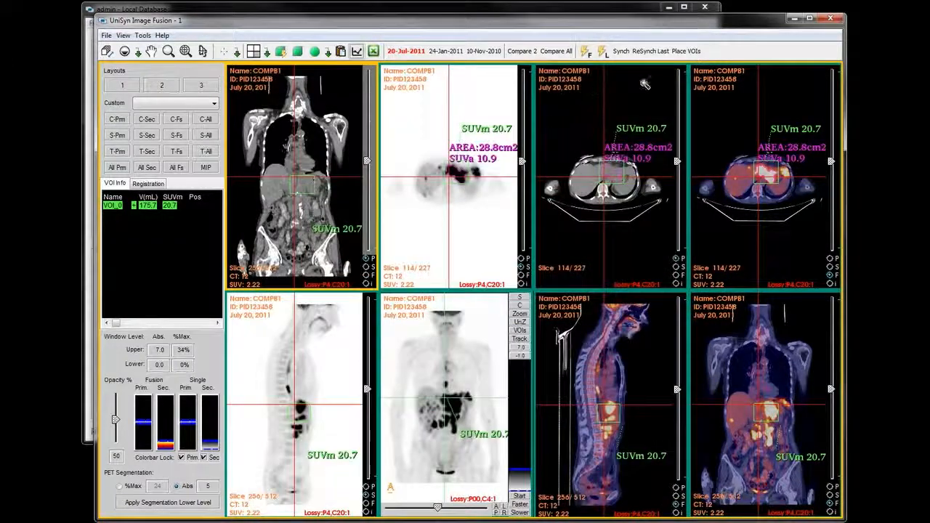
Step: Synchronize the three reloaded studies and compare the segmented lesion across all of them in Transverse orientation with Fusion display
{"action": "left_click", "coordinate": [622, 51]}
{"action": "left_click", "coordinate": [556, 51]}
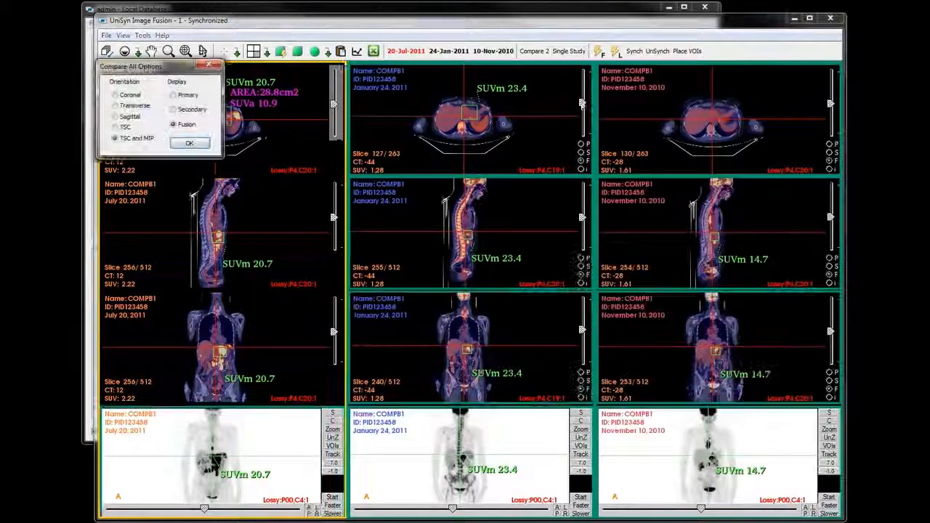
{"action": "left_click_drag", "start_coordinate": [585, 104], "coordinate": [584, 104]}
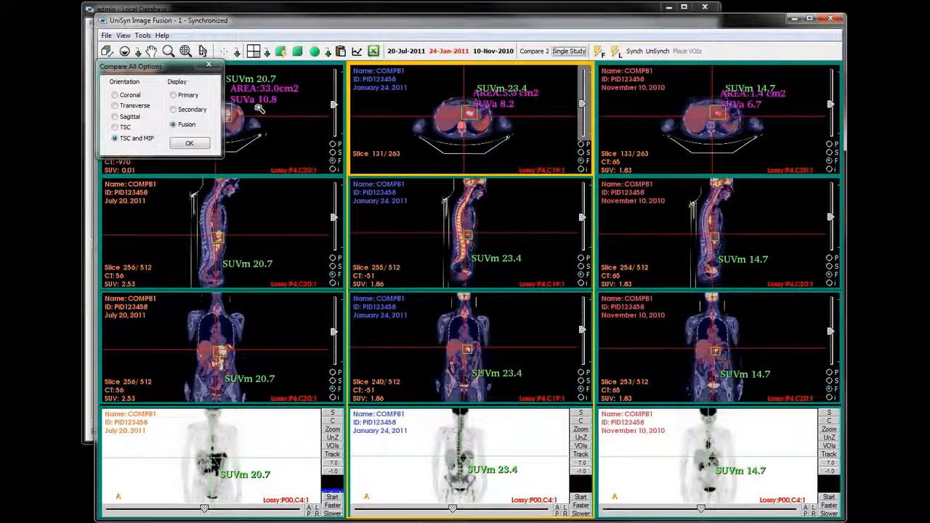
{"action": "left_click", "coordinate": [115, 105]}
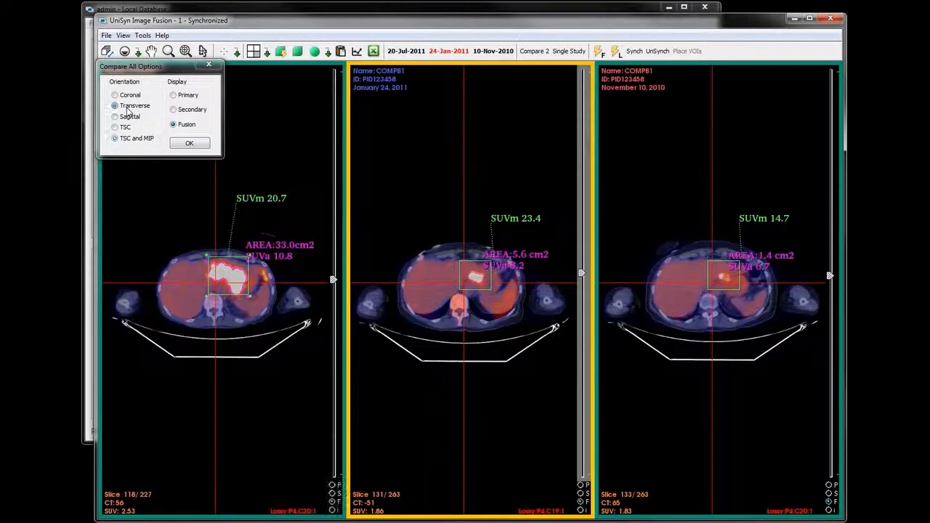
{"action": "left_click_drag", "start_coordinate": [186, 271], "coordinate": [330, 289]}
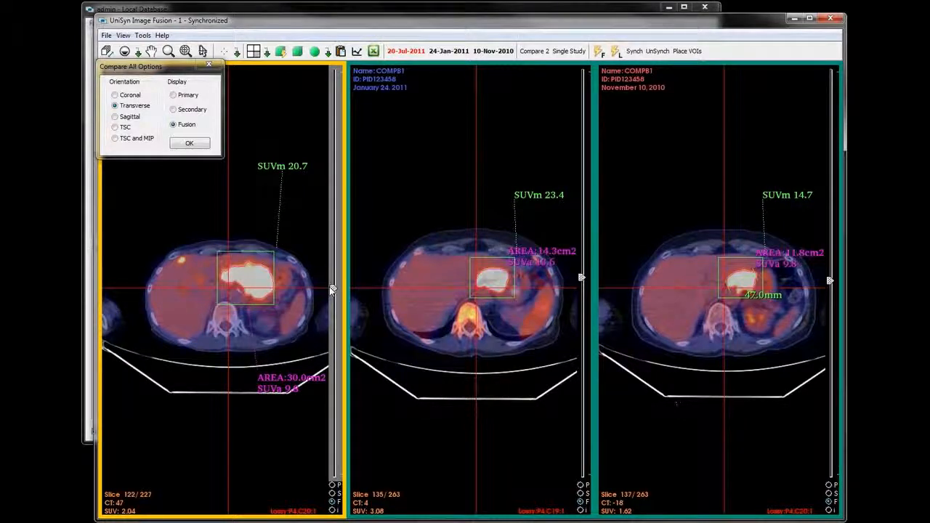